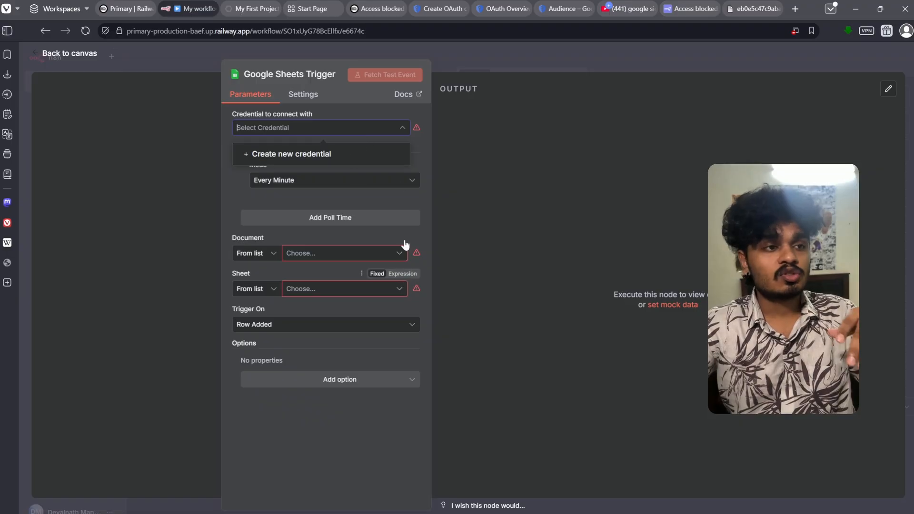
# Start creating a new credential for the Google Sheets Trigger node.
pyautogui.click(403, 241)
pyautogui.click(375, 130)
pyautogui.click(367, 156)
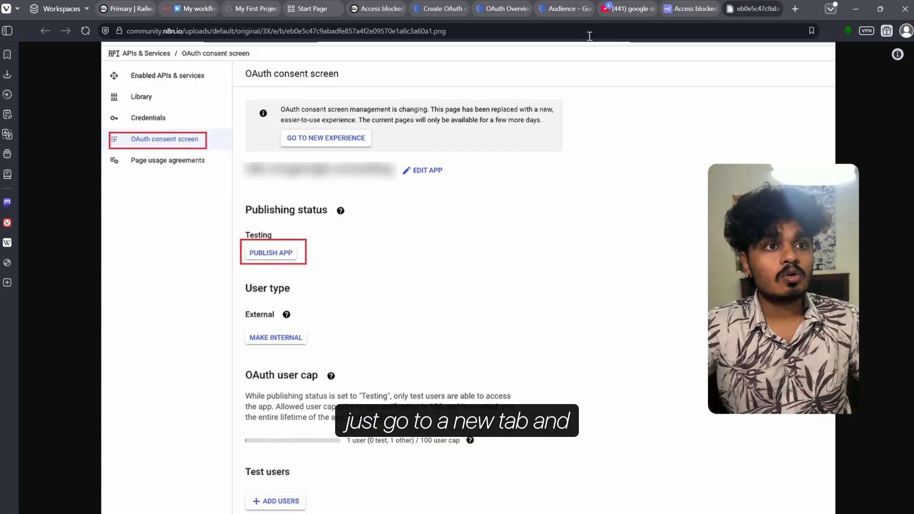
# Search the web for "google console" and open the APIs & Services page of Google Cloud Console.
pyautogui.click(587, 31)
pyautogui.write('google cons')
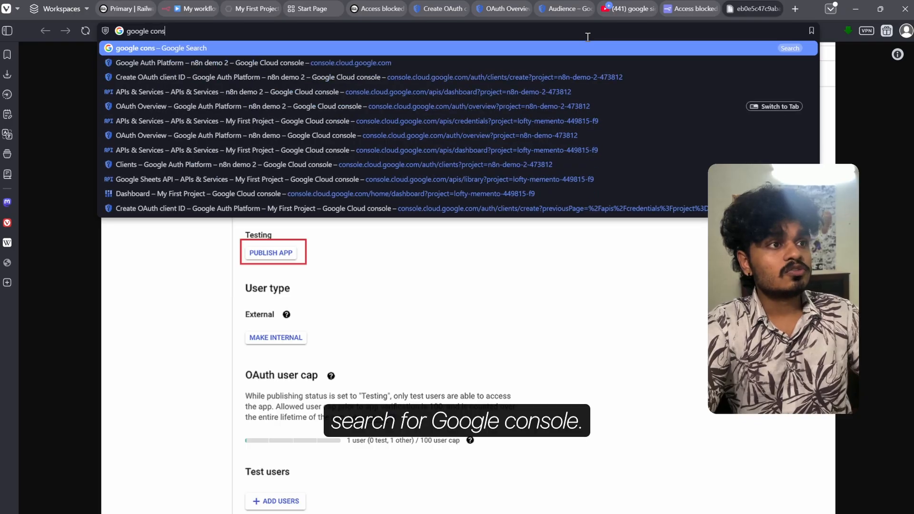
pyautogui.write('ole')
pyautogui.press('Return')
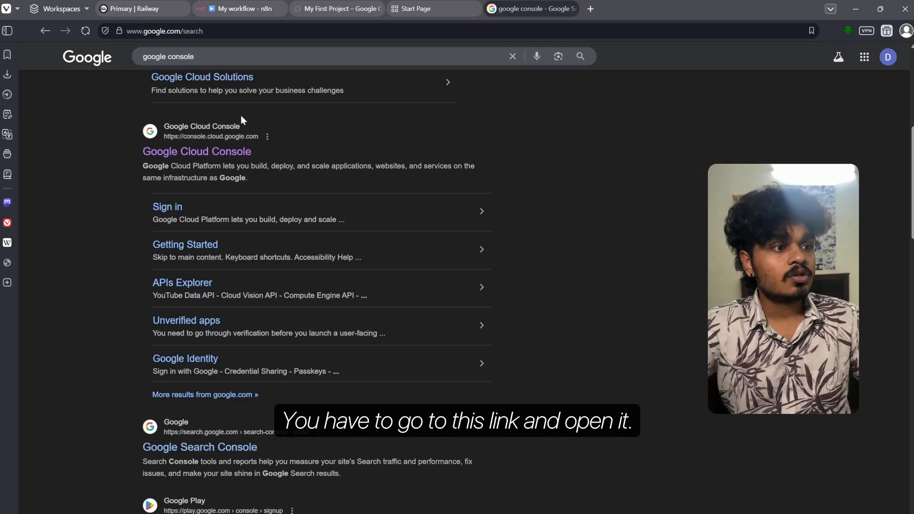
pyautogui.click(199, 152)
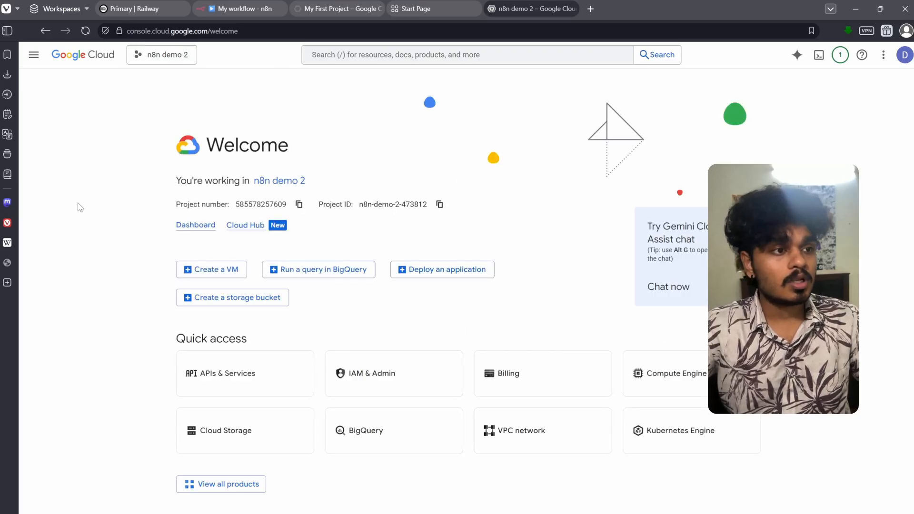
pyautogui.click(212, 370)
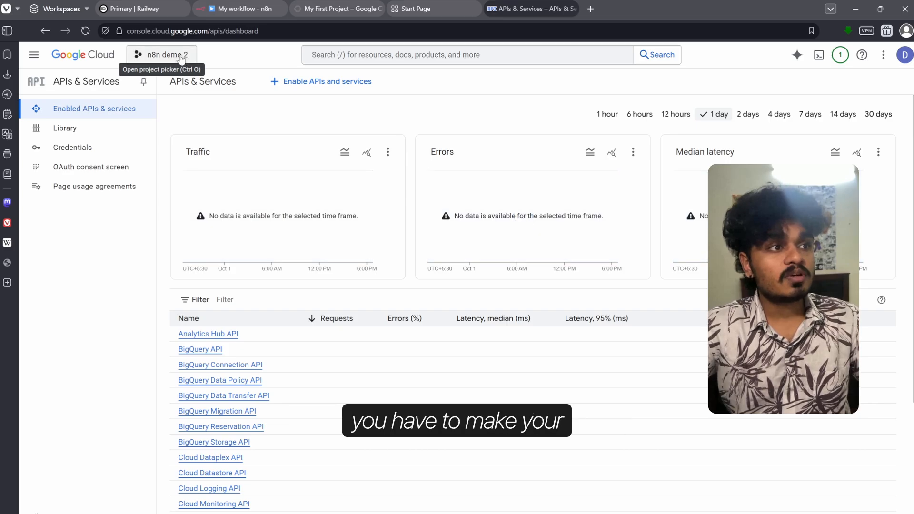
# Create a new Google Cloud project named "n8n demo 3" with no organization.
pyautogui.click(180, 55)
pyautogui.click(641, 148)
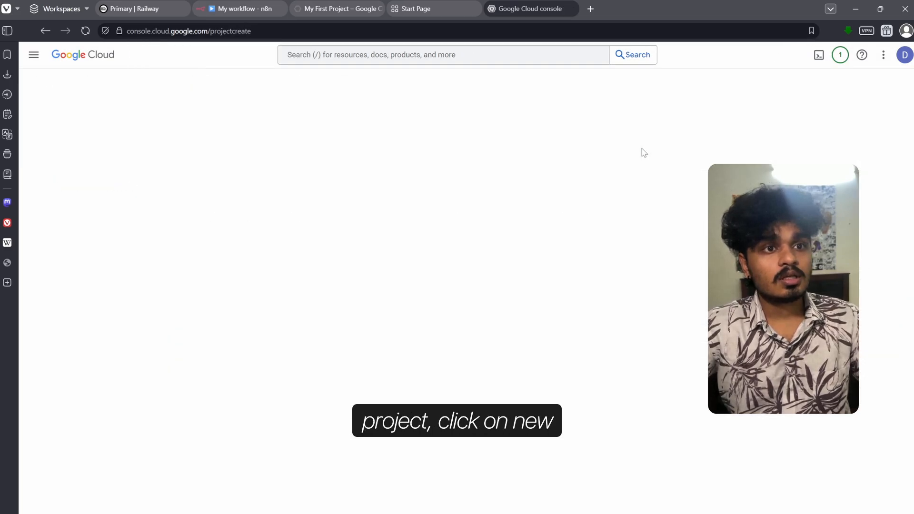
pyautogui.write('n8n demo 3')
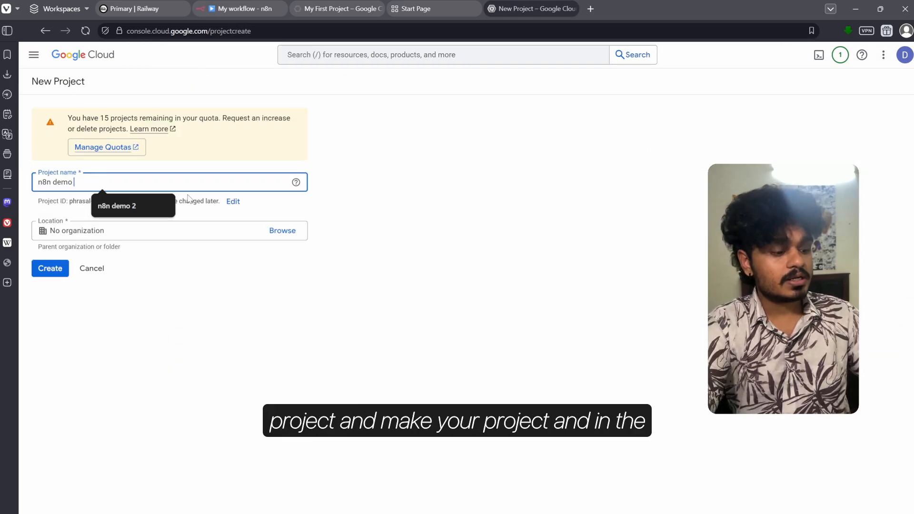
pyautogui.click(48, 271)
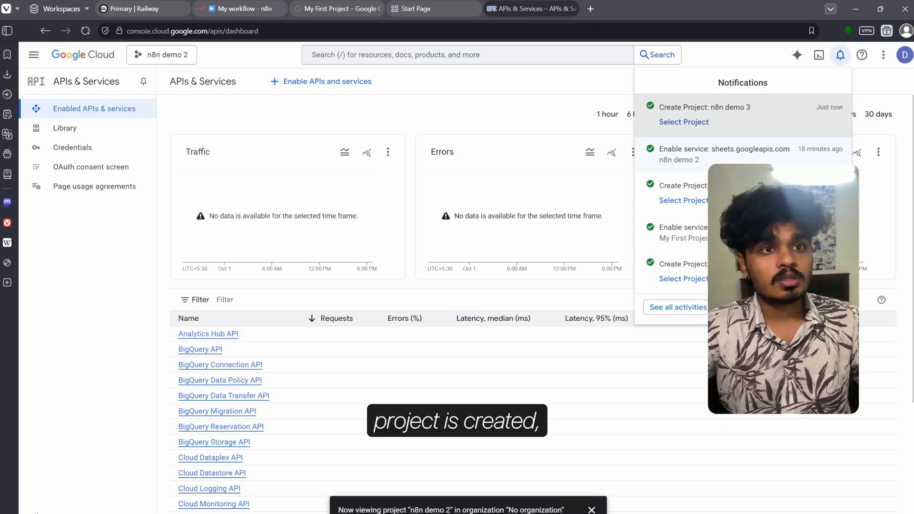
# Switch to the newly created "n8n demo 3" project and check that it is the selected project.
pyautogui.click(699, 126)
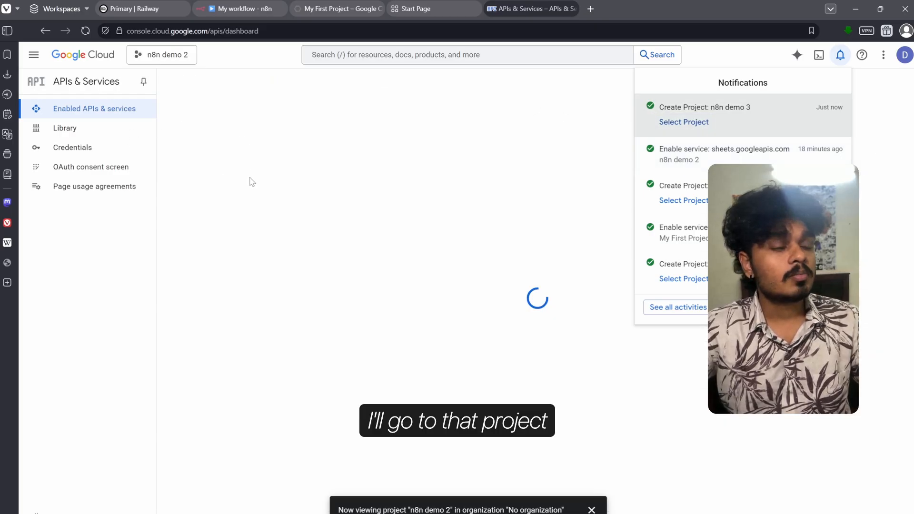
pyautogui.click(176, 53)
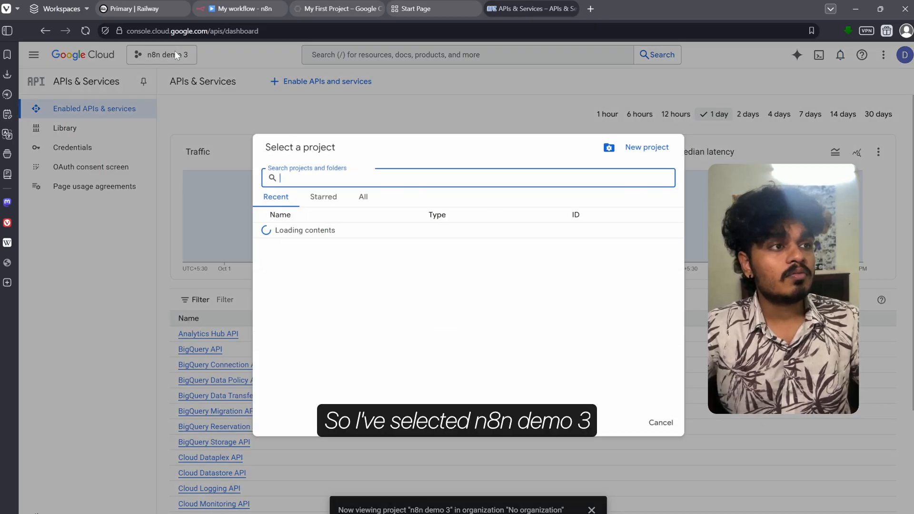
pyautogui.click(107, 244)
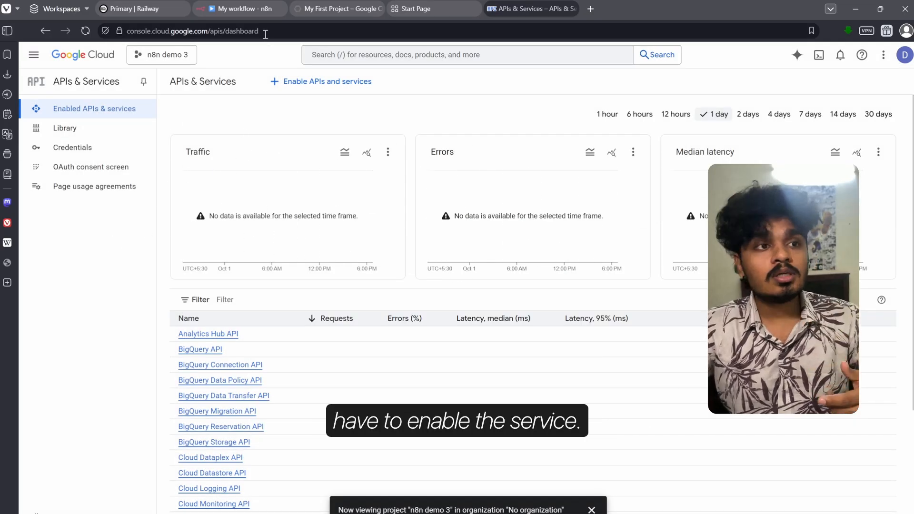
# Find the Google Sheets API in the API Library by searching for "sheets" and enable it for the project.
pyautogui.click(291, 81)
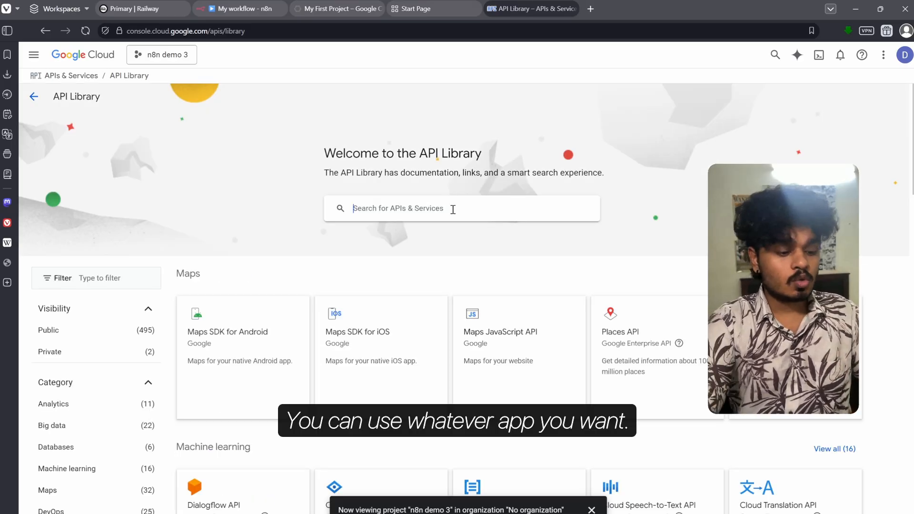
pyautogui.click(453, 208)
pyautogui.write('sheets')
pyautogui.press('Return')
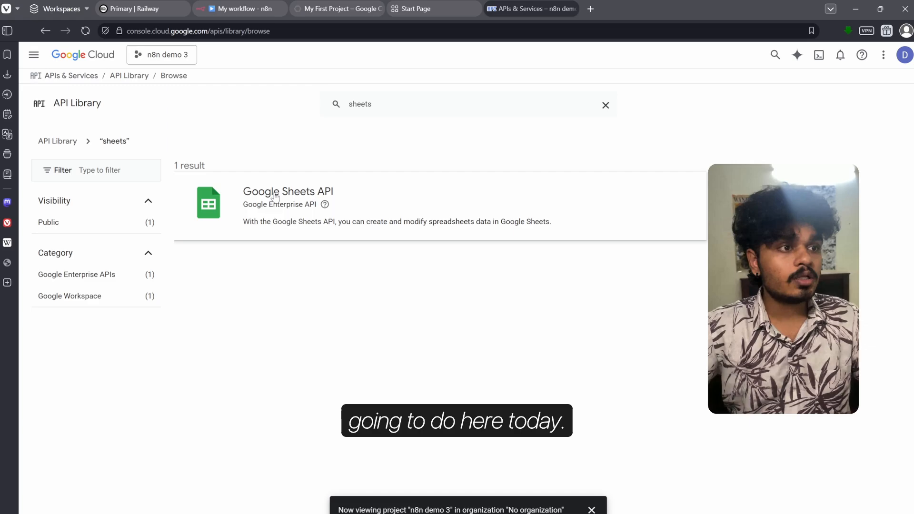
pyautogui.click(275, 195)
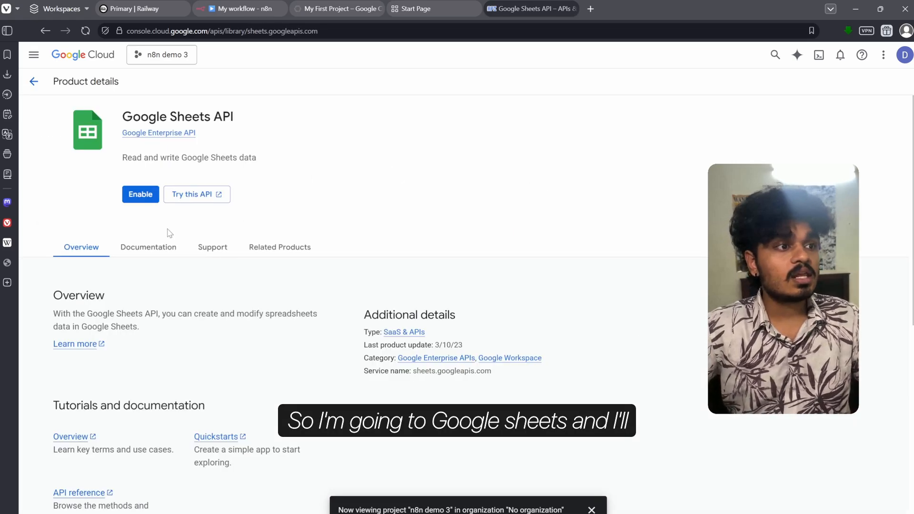
pyautogui.click(142, 195)
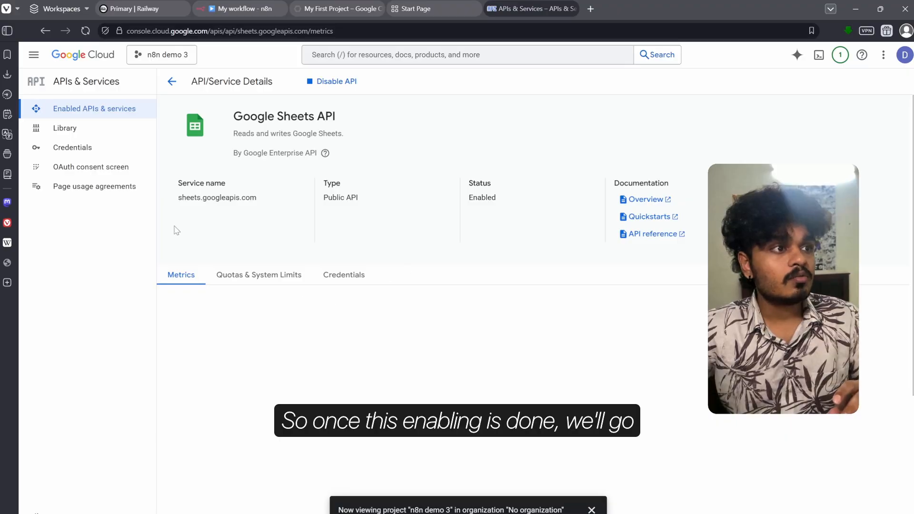
# Begin the OAuth consent configuration with the app name "n8n demo 3" and the account's e-mail as user support e-mail.
pyautogui.click(90, 167)
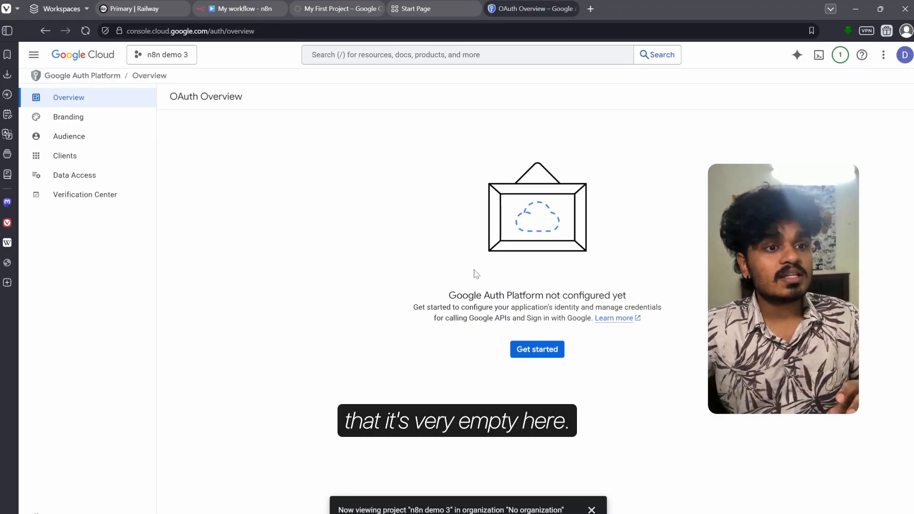
pyautogui.click(536, 349)
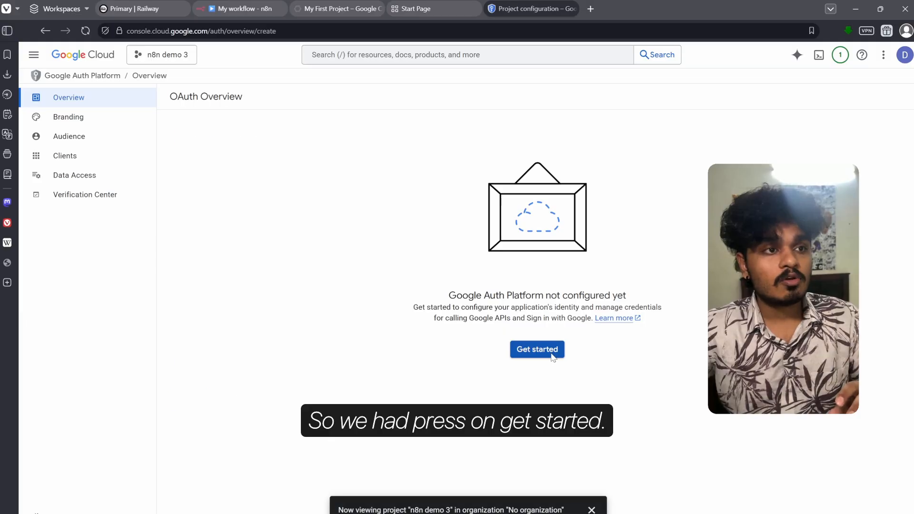
pyautogui.click(270, 164)
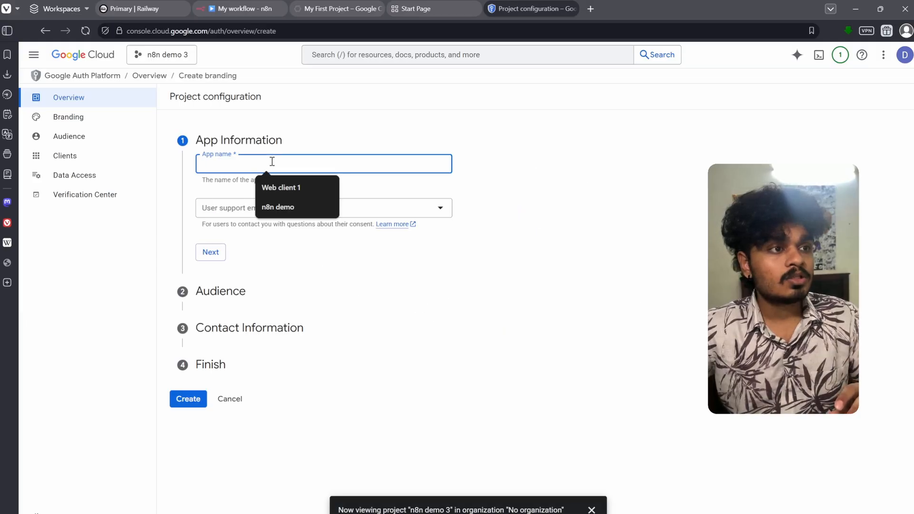
pyautogui.write('n8')
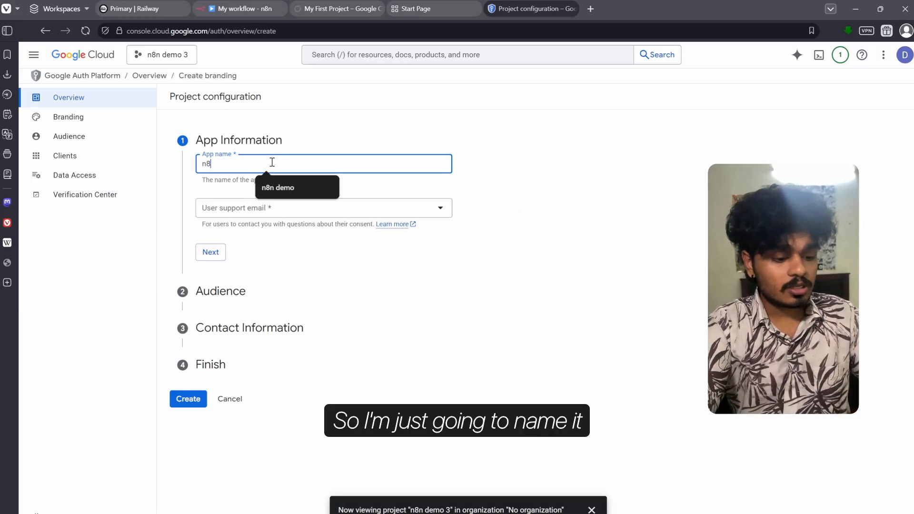
pyautogui.write('n demo 3')
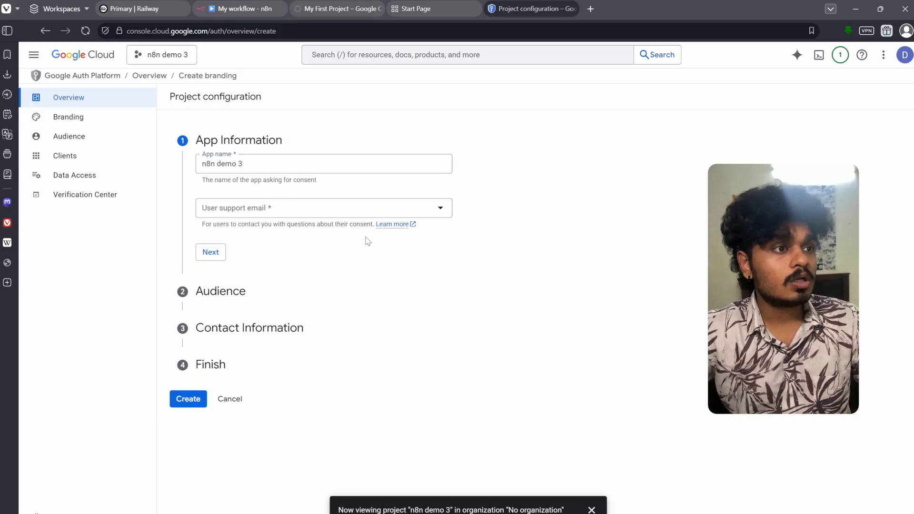
pyautogui.click(312, 213)
pyautogui.click(301, 215)
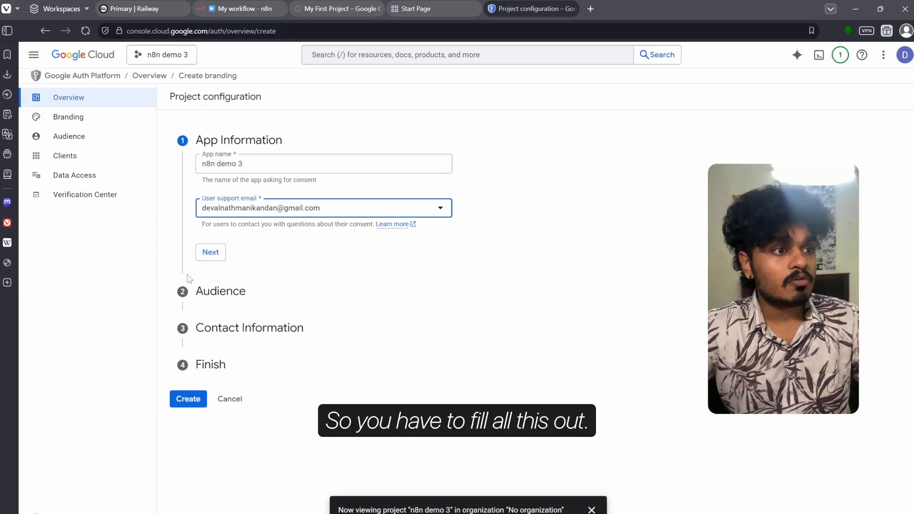
pyautogui.click(224, 255)
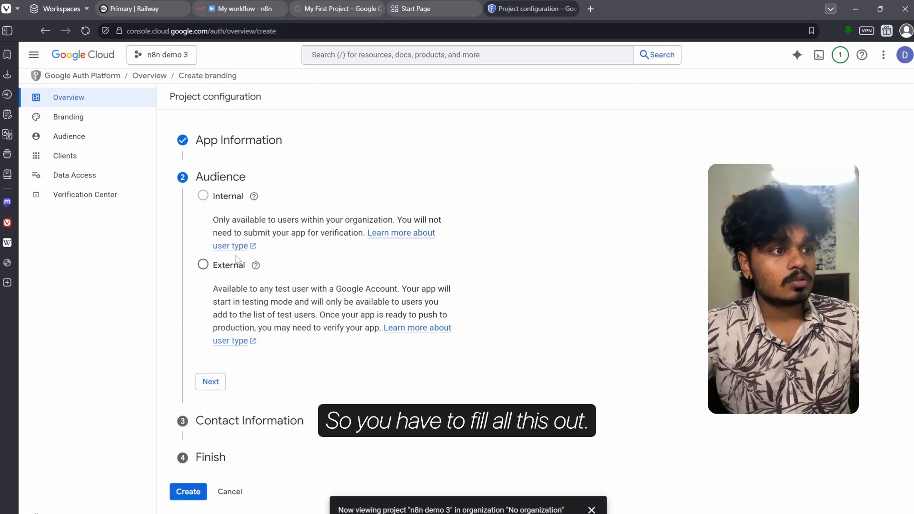
# Set the audience to External, complete the contact e-mail and user data policy agreement, and create the OAuth configuration.
pyautogui.click(203, 264)
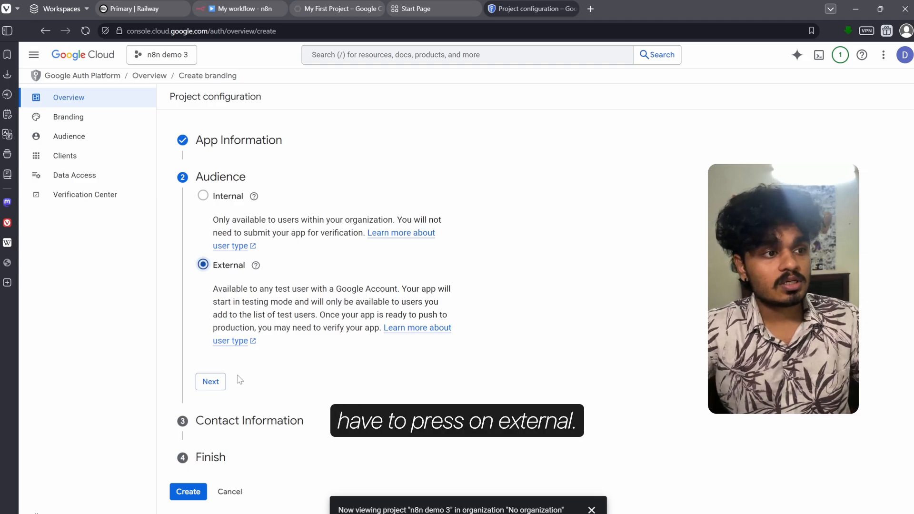
pyautogui.click(211, 381)
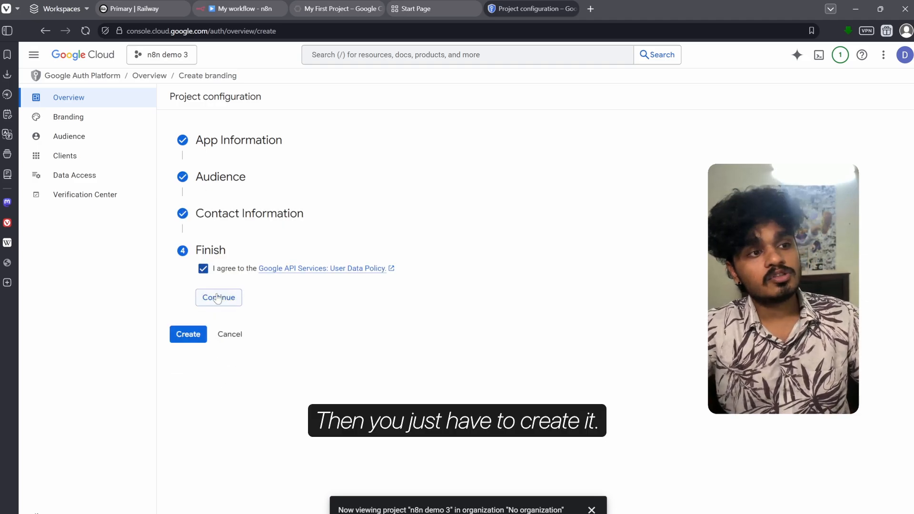
pyautogui.click(219, 296)
pyautogui.click(183, 284)
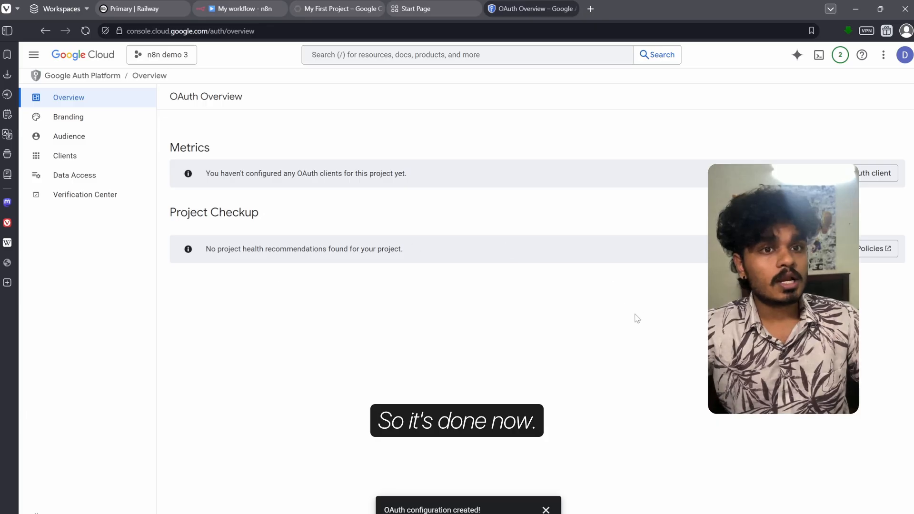
pyautogui.click(546, 510)
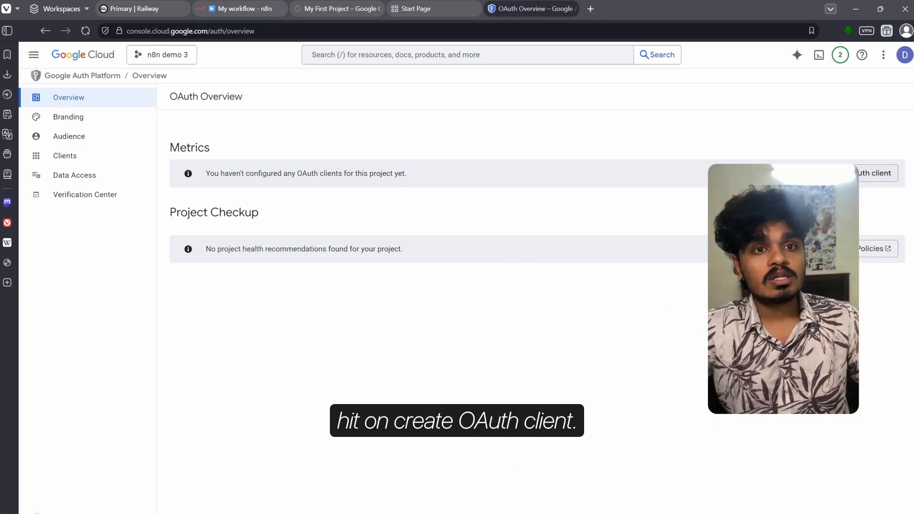
# Start a new OAuth client of type Web application and name it "n8n demo 3".
pyautogui.click(875, 173)
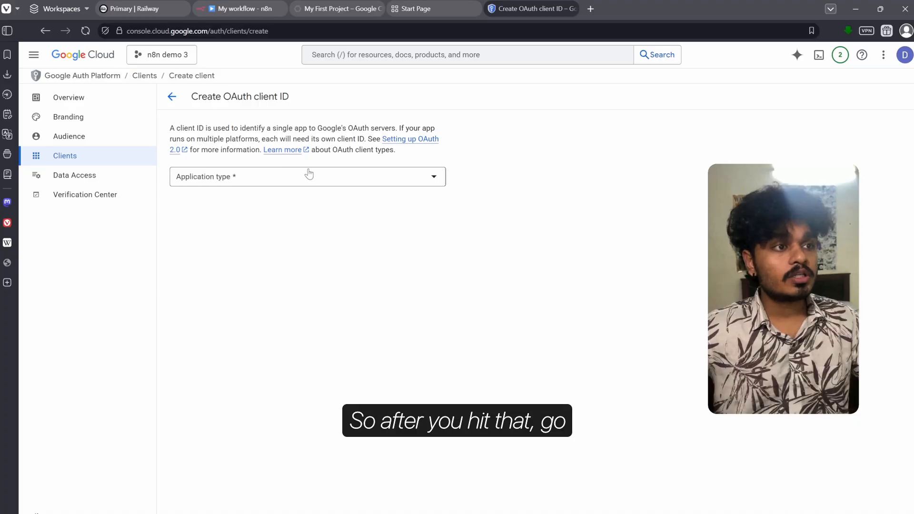
pyautogui.click(309, 180)
pyautogui.click(308, 183)
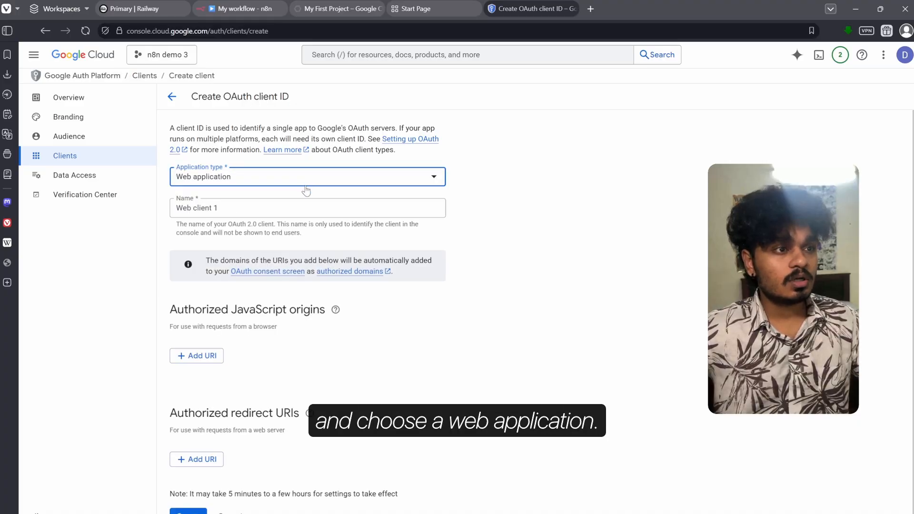
pyautogui.click(288, 205)
pyautogui.hotkey('ctrl', 'a')
pyautogui.write('n')
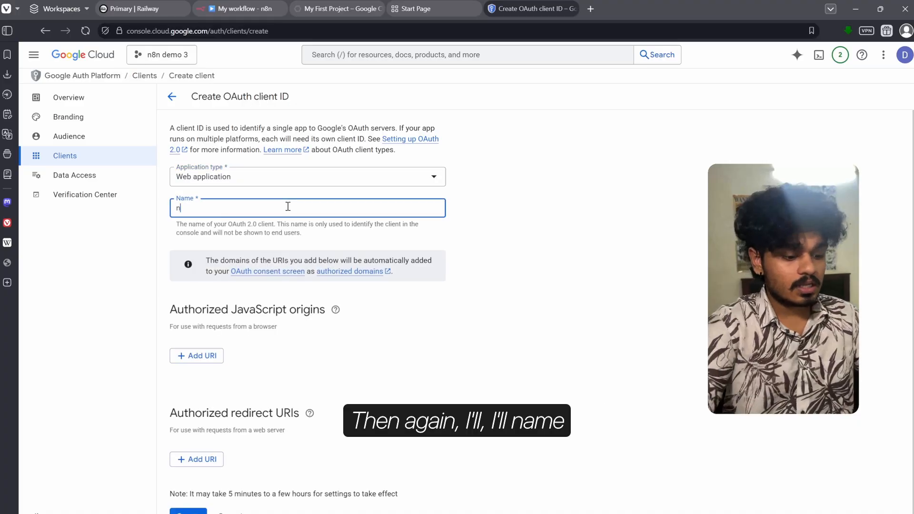
pyautogui.write('8n demo 3')
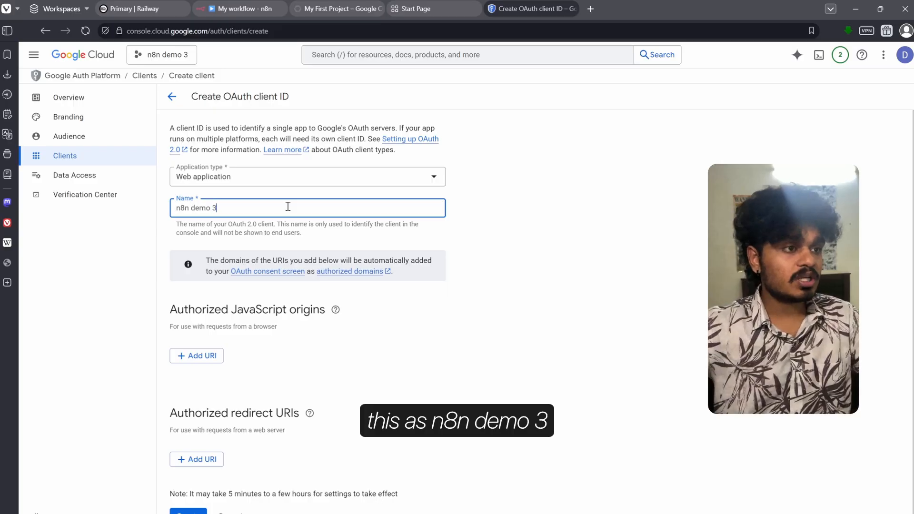
# Add an authorized redirect URI to the OAuth client, using the OAuth Redirect URL copied from the n8n Google Sheets Trigger credential.
pyautogui.scroll(-1, 210, 348)
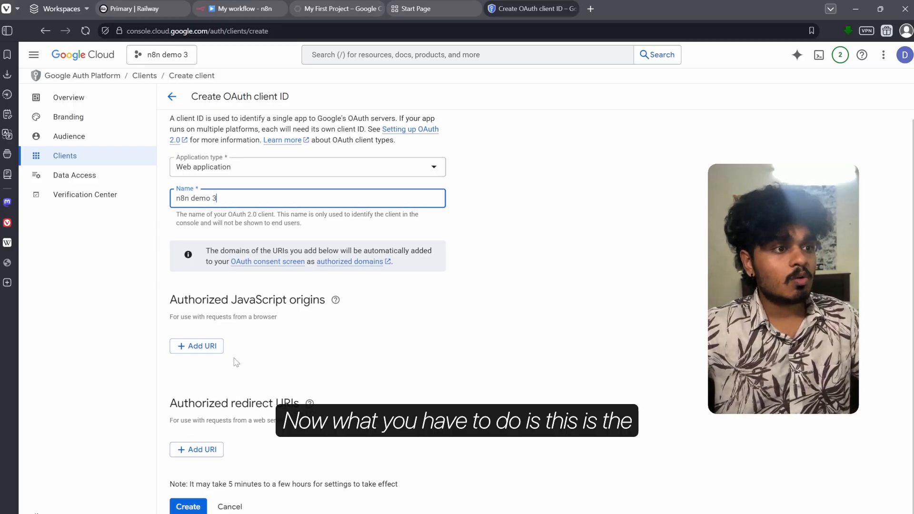
pyautogui.click(198, 450)
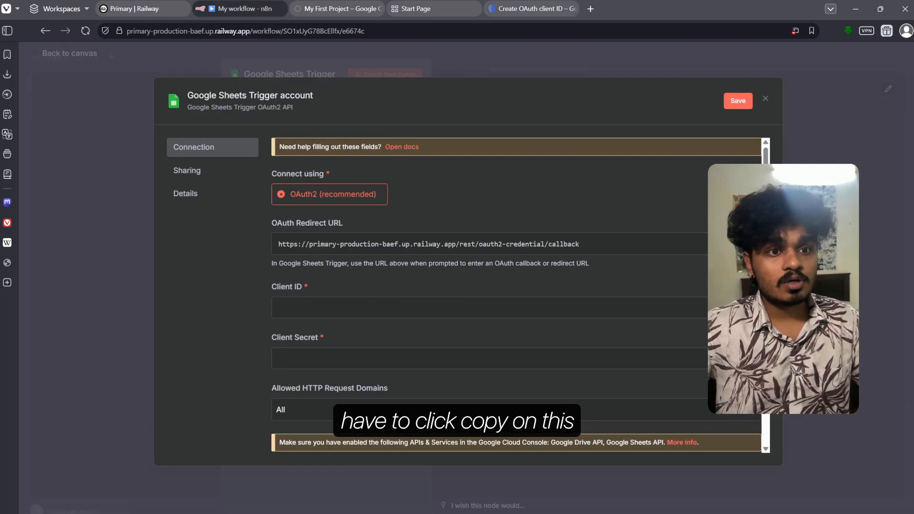
pyautogui.click(733, 244)
pyautogui.click(512, 5)
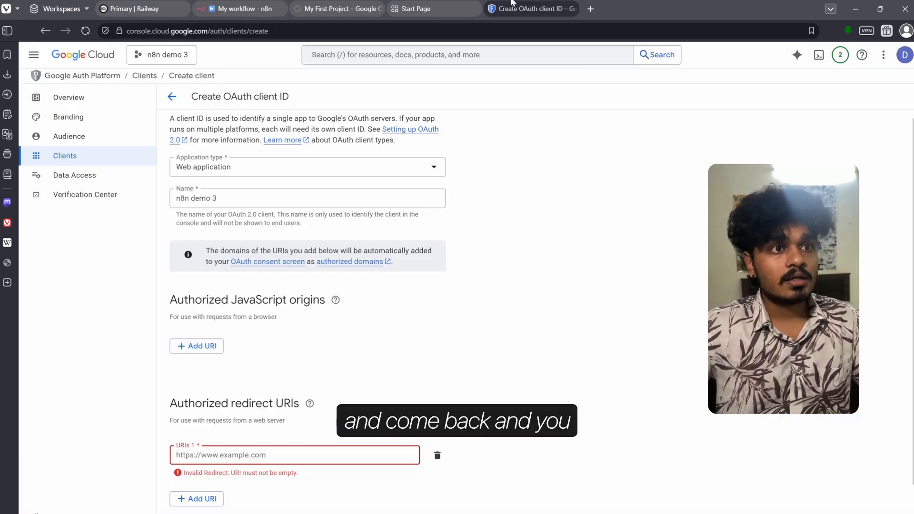
pyautogui.hotkey('ctrl', 'v')
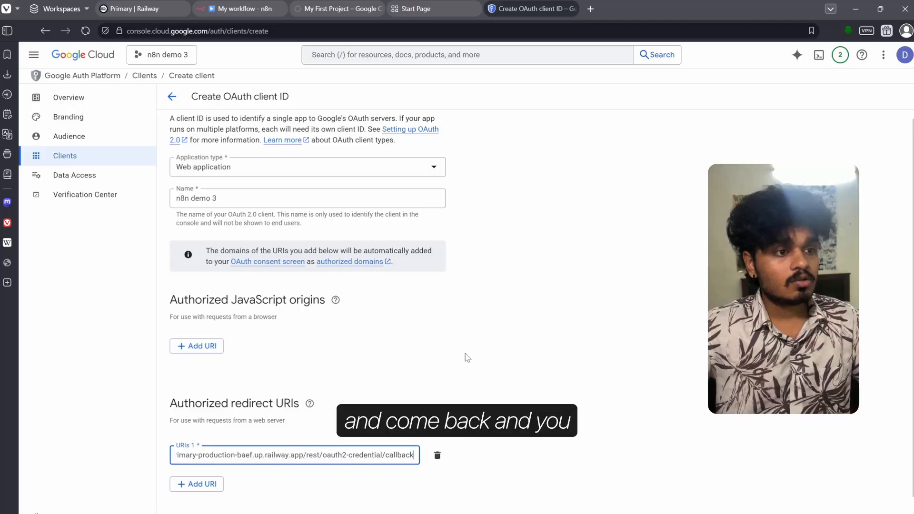
pyautogui.scroll(-1, 468, 357)
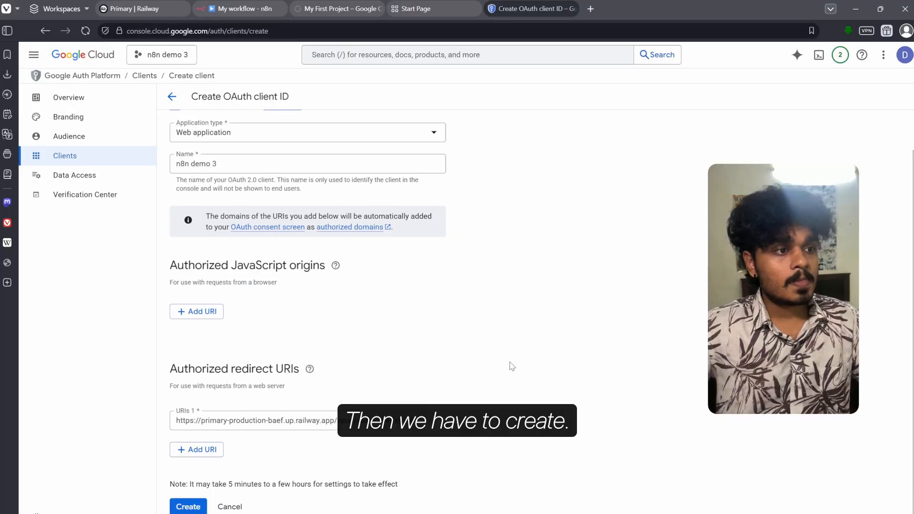
# Create the OAuth client and paste its client ID into the Client ID field of the n8n Google Sheets Trigger credential.
pyautogui.click(188, 506)
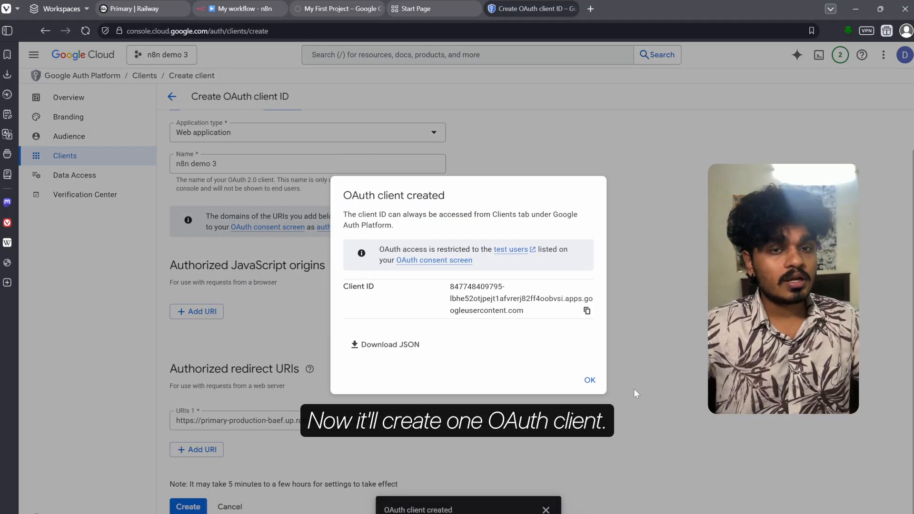
pyautogui.click(586, 310)
pyautogui.click(267, 2)
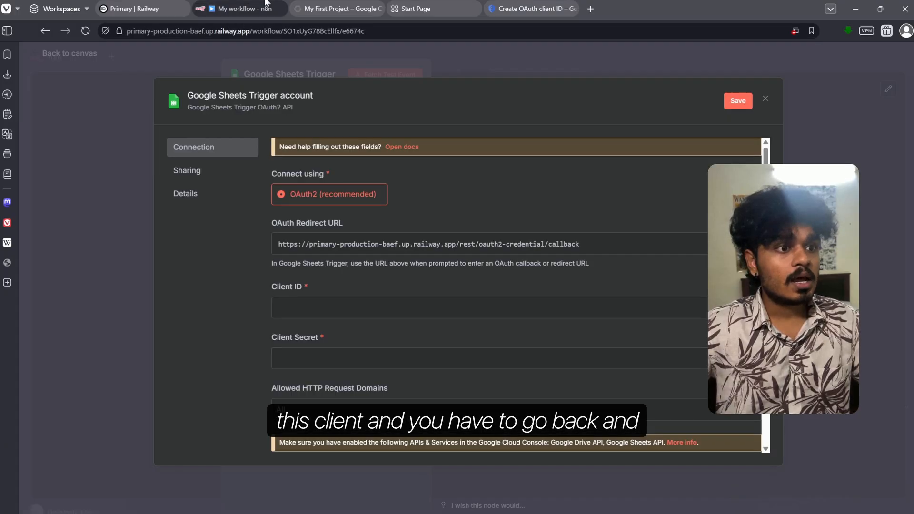
pyautogui.click(339, 305)
pyautogui.hotkey('ctrl', 'v')
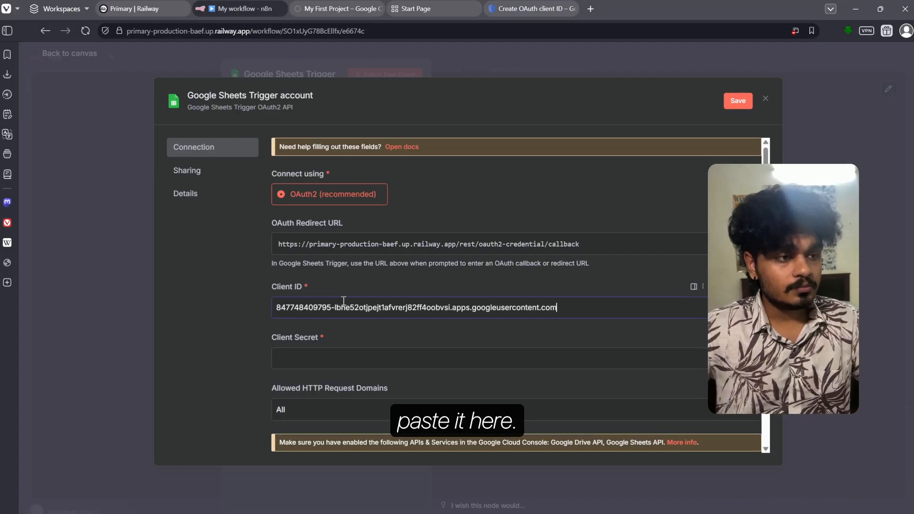
# Open the "n8n demo 3" OAuth client's details in Google Cloud and paste its client secret into the n8n credential's Client Secret field.
pyautogui.click(506, 4)
pyautogui.click(589, 380)
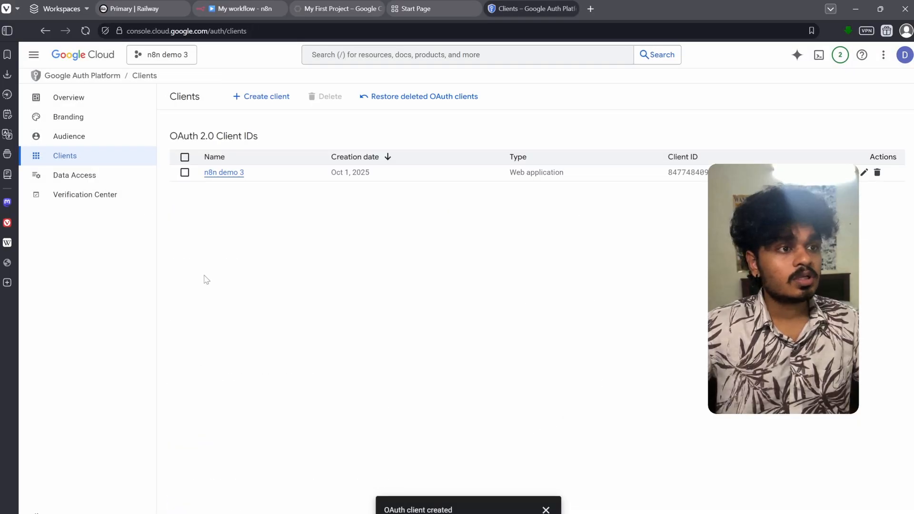
pyautogui.click(231, 172)
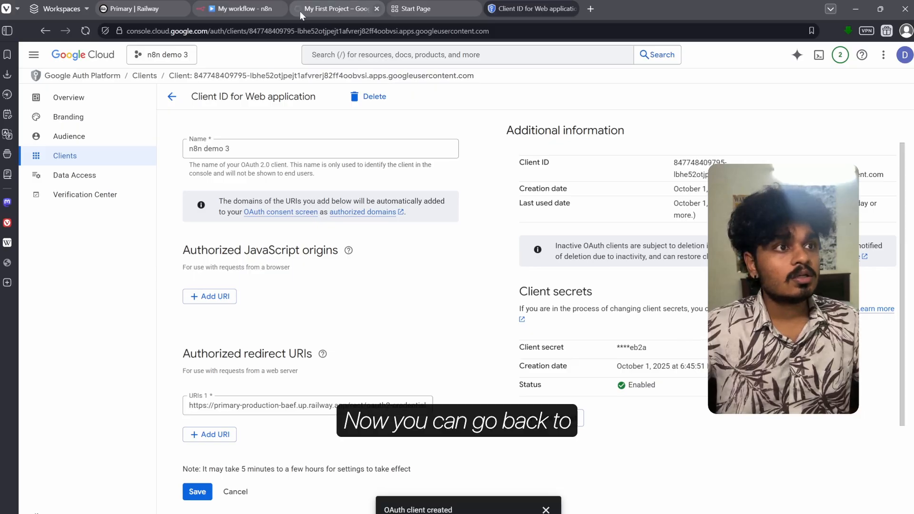
pyautogui.click(240, 9)
pyautogui.hotkey('ctrl', 'v')
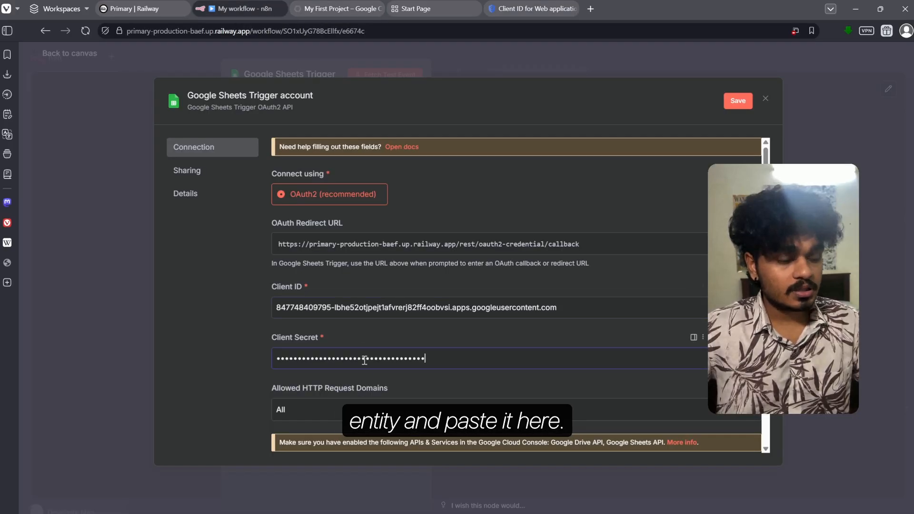
# Try to authorize the Google Sheets Trigger credential by signing in with Google, and minimize the sign-in window.
pyautogui.scroll(-3, 464, 330)
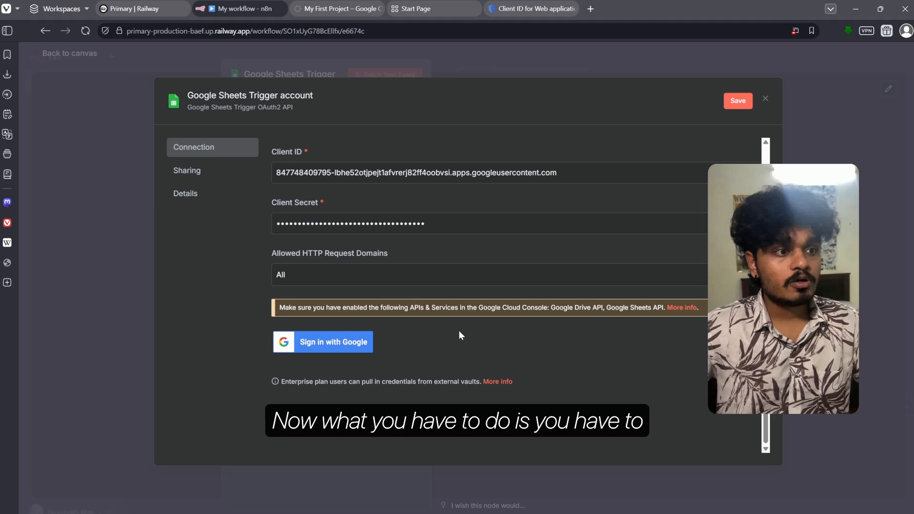
pyautogui.click(353, 348)
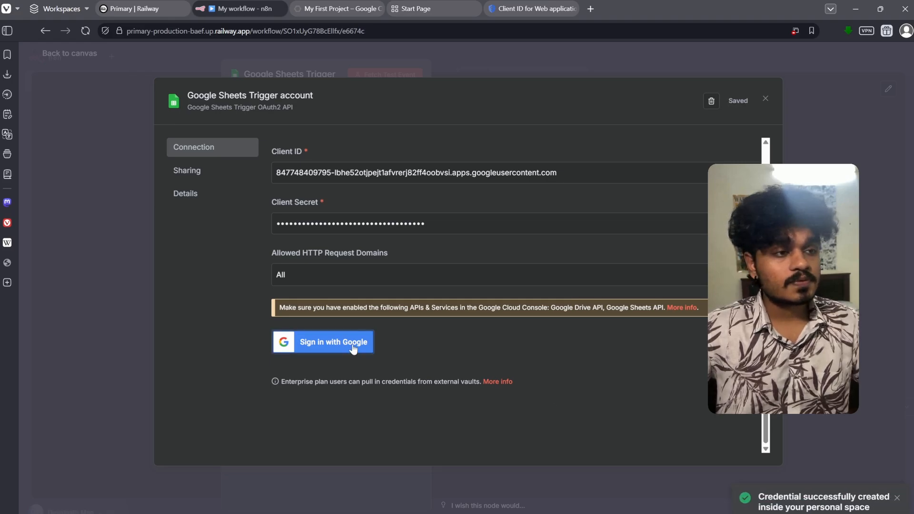
pyautogui.click(74, 190)
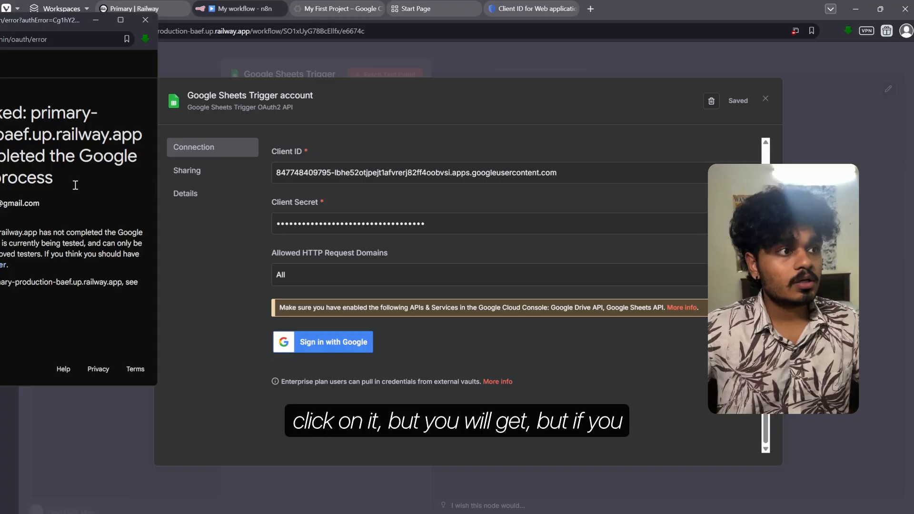
pyautogui.moveTo(66, 17); pyautogui.dragTo(191, 64)
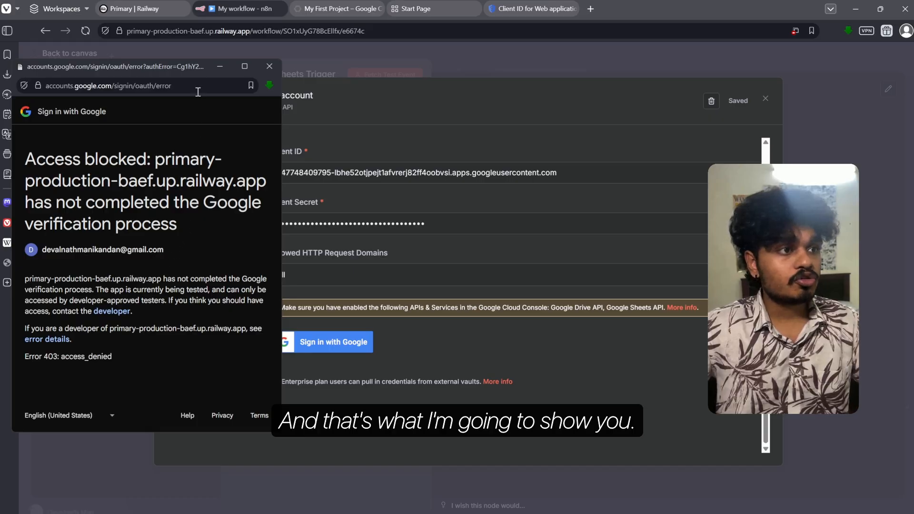
pyautogui.click(219, 68)
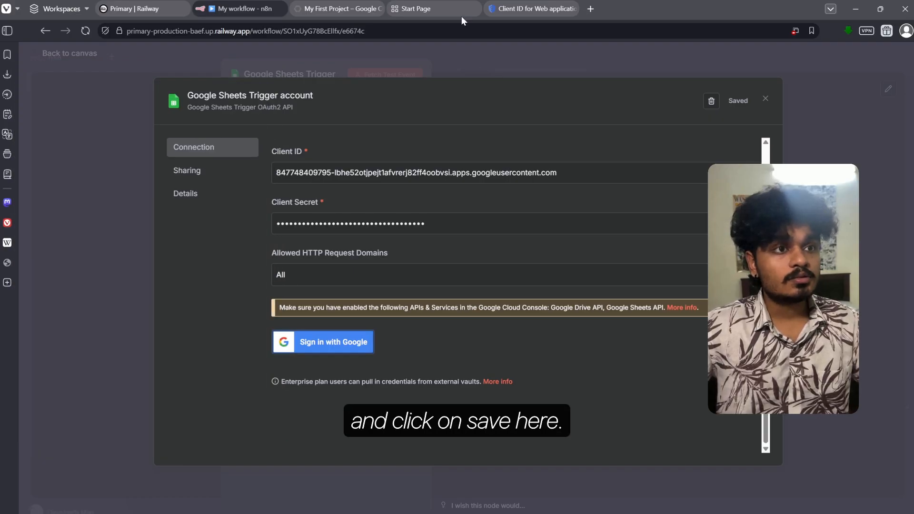
# Save the OAuth client in Google Cloud and publish the app to production from the audience settings.
pyautogui.click(554, 5)
pyautogui.click(197, 491)
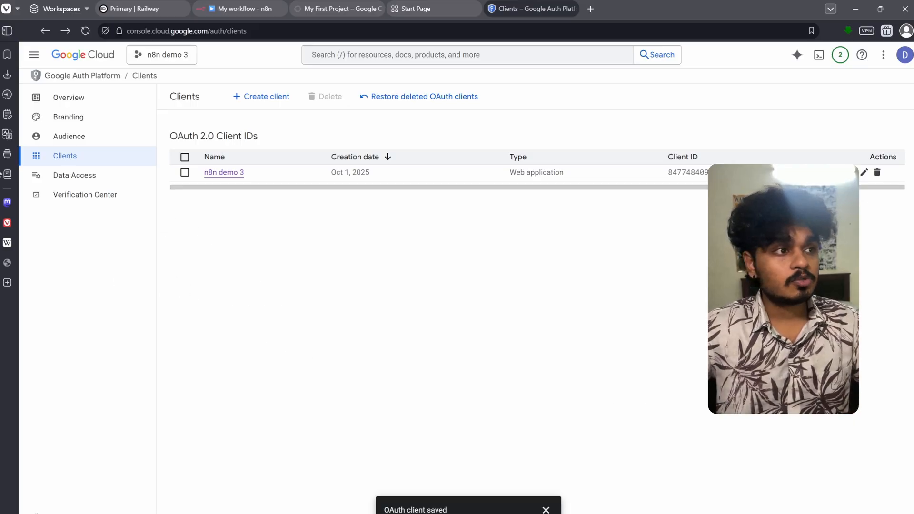
pyautogui.click(75, 138)
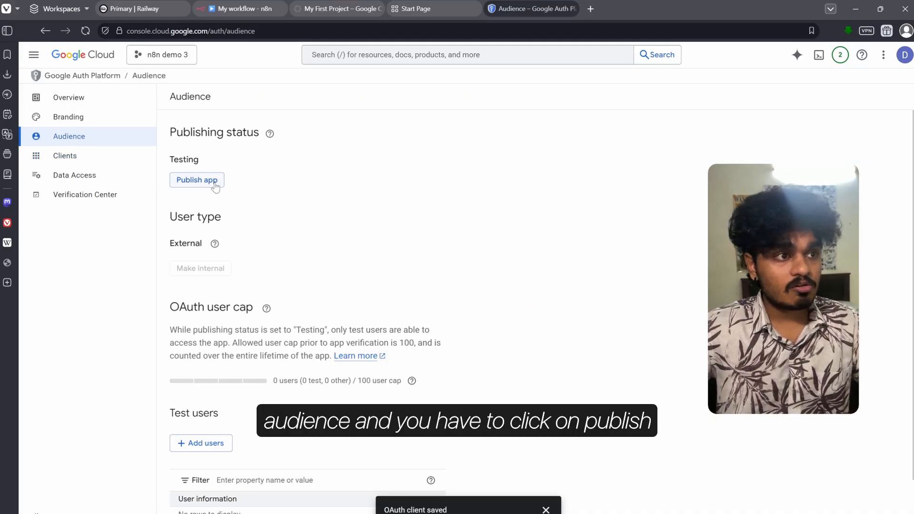
pyautogui.click(213, 181)
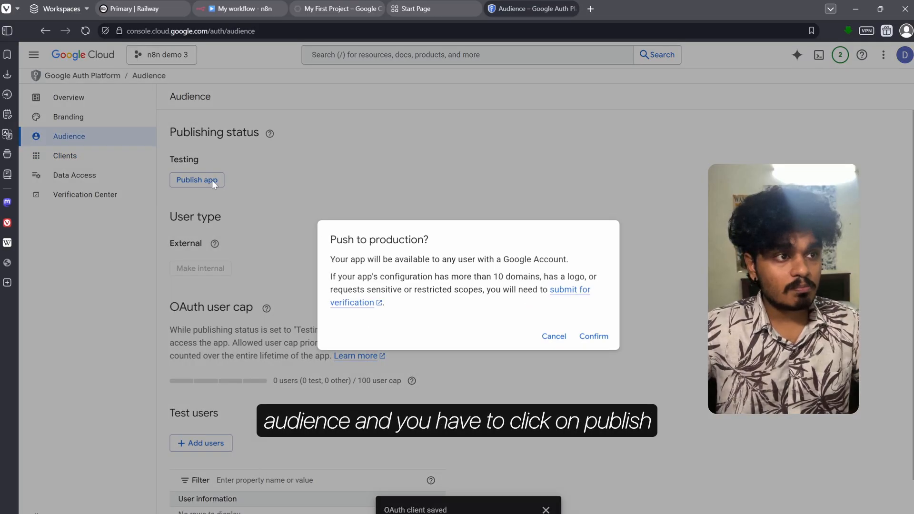
pyautogui.click(593, 336)
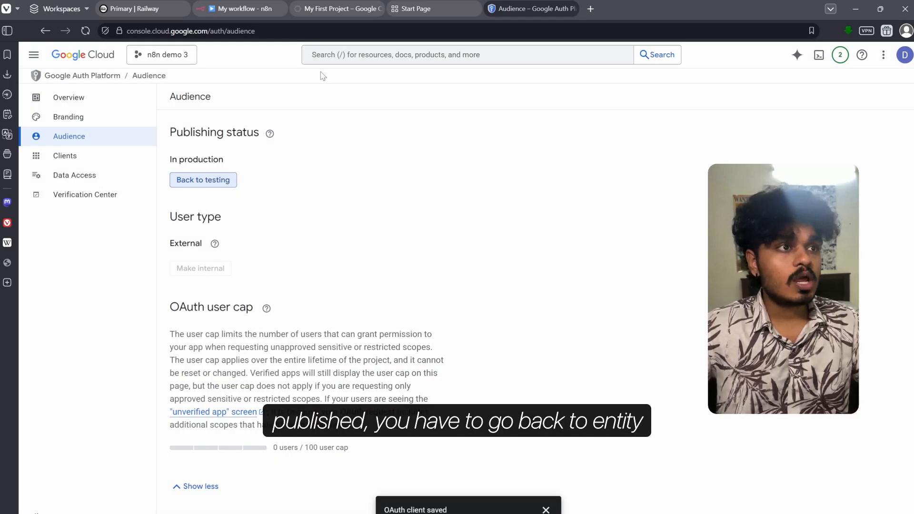
# Sign in with Google from the n8n credential using the project owner's account, continuing past the unverified-app warning to the n8n instance.
pyautogui.click(241, 8)
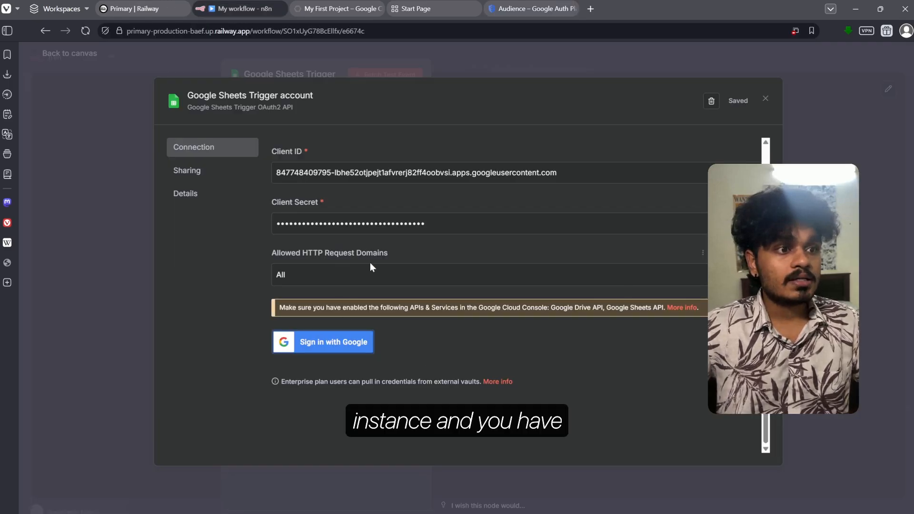
pyautogui.click(362, 349)
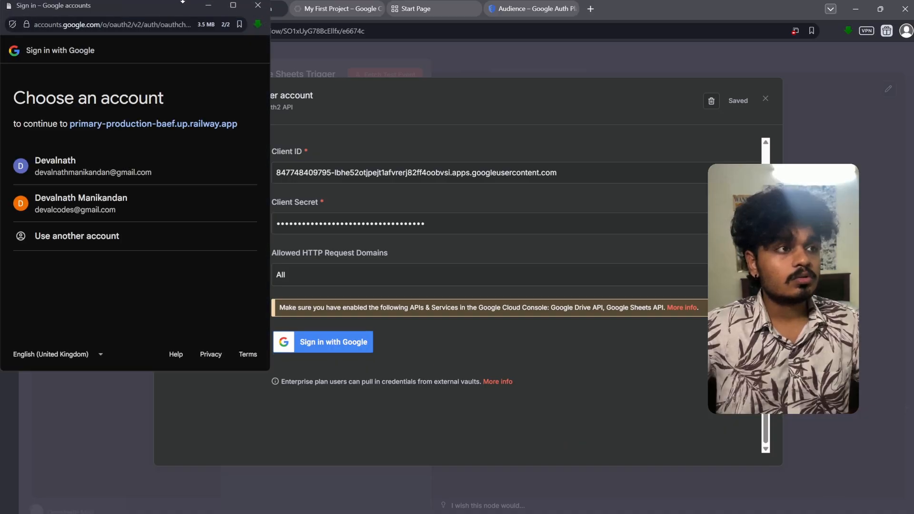
pyautogui.click(144, 176)
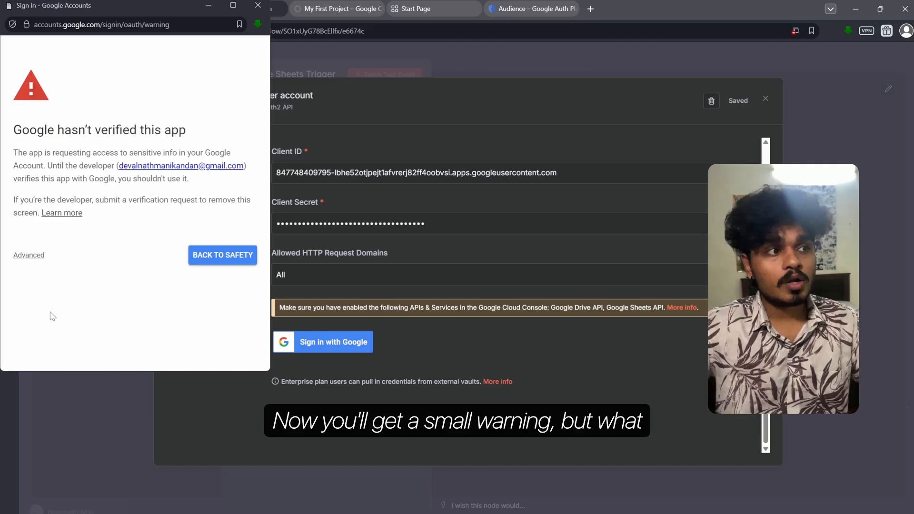
pyautogui.click(33, 257)
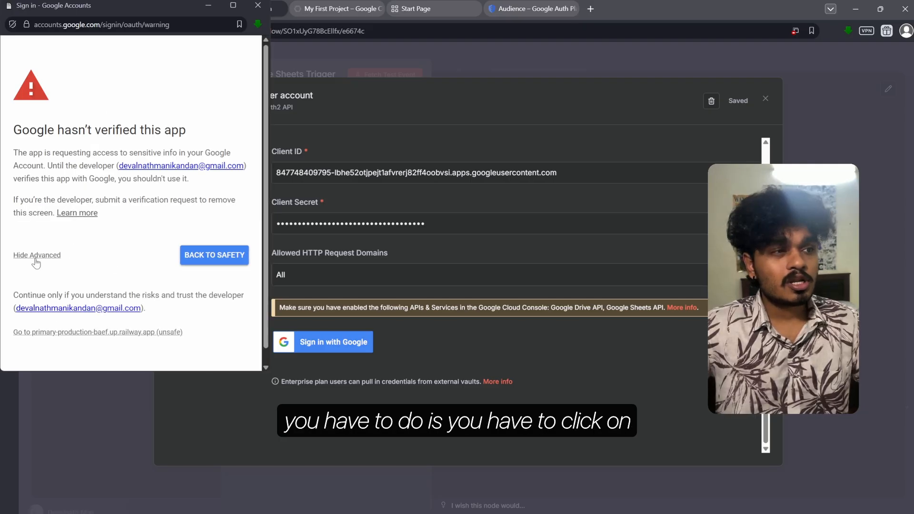
pyautogui.click(84, 332)
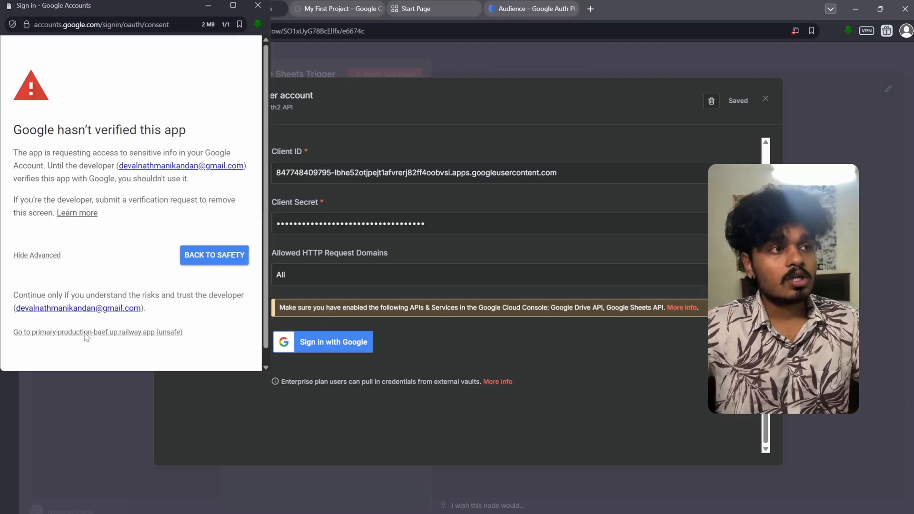
# Grant the n8n instance all requested Google Drive and Sheets permissions, complete the connection, and close the credential.
pyautogui.scroll(-5, 120, 251)
pyautogui.scroll(3, 120, 251)
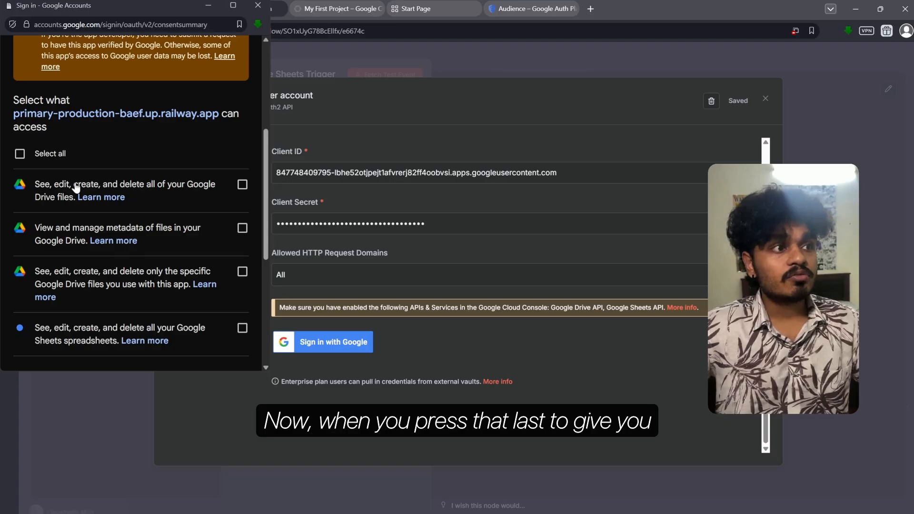
pyautogui.click(18, 152)
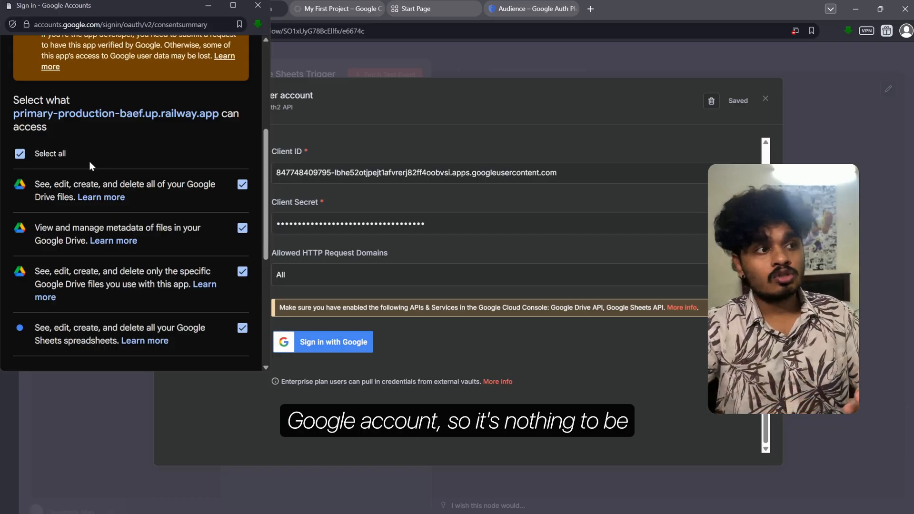
pyautogui.scroll(-2, 121, 271)
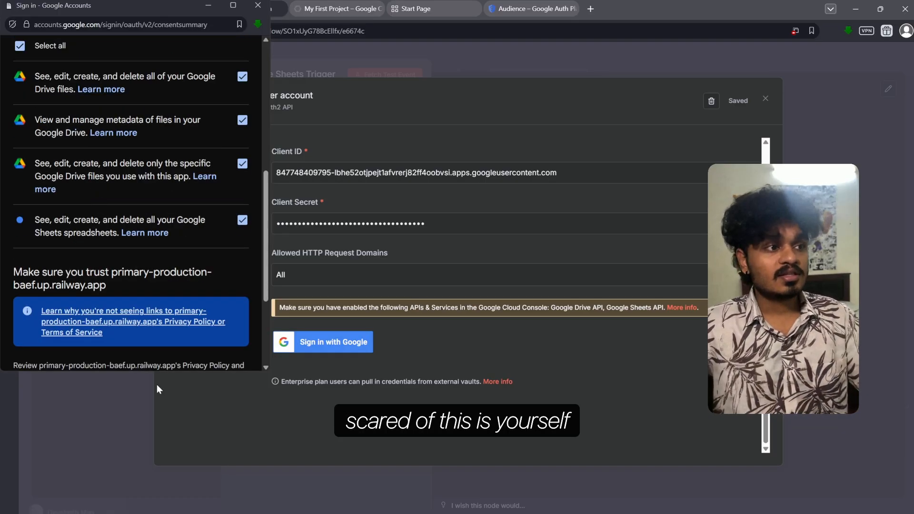
pyautogui.scroll(-3, 228, 241)
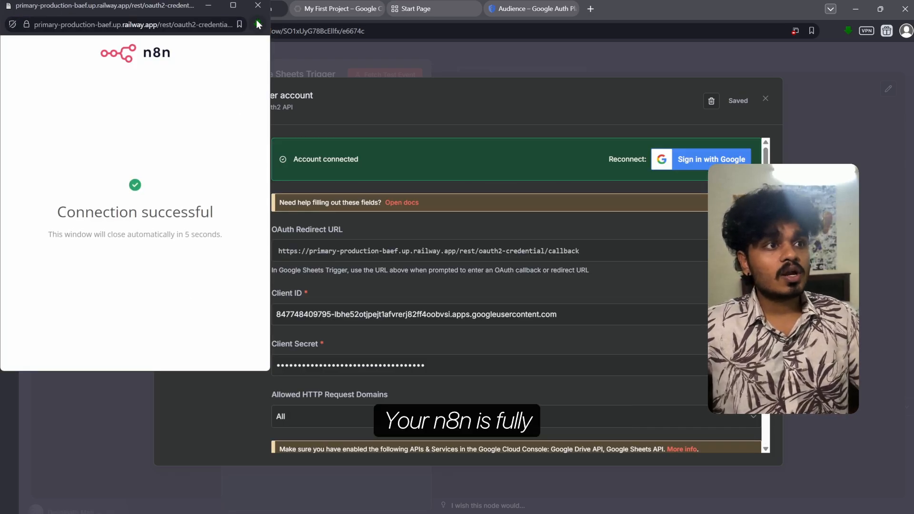
pyautogui.scroll(-2, 524, 249)
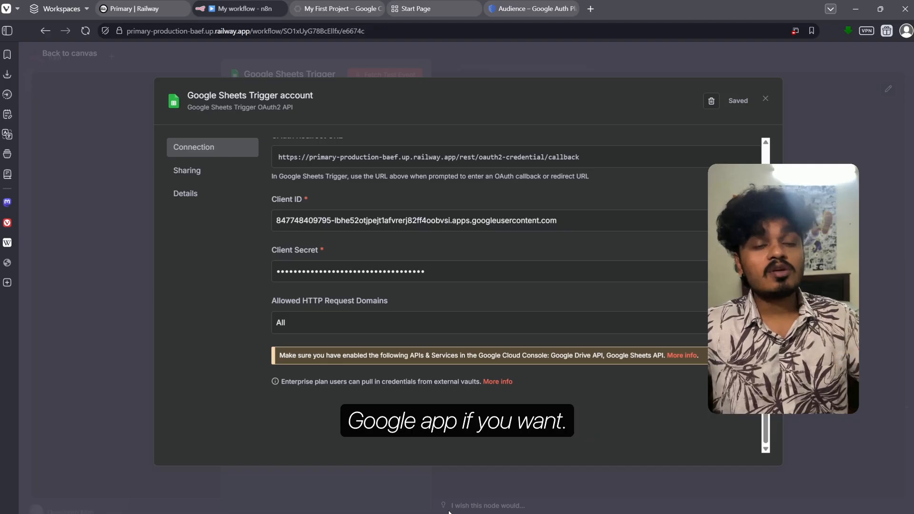
pyautogui.click(765, 99)
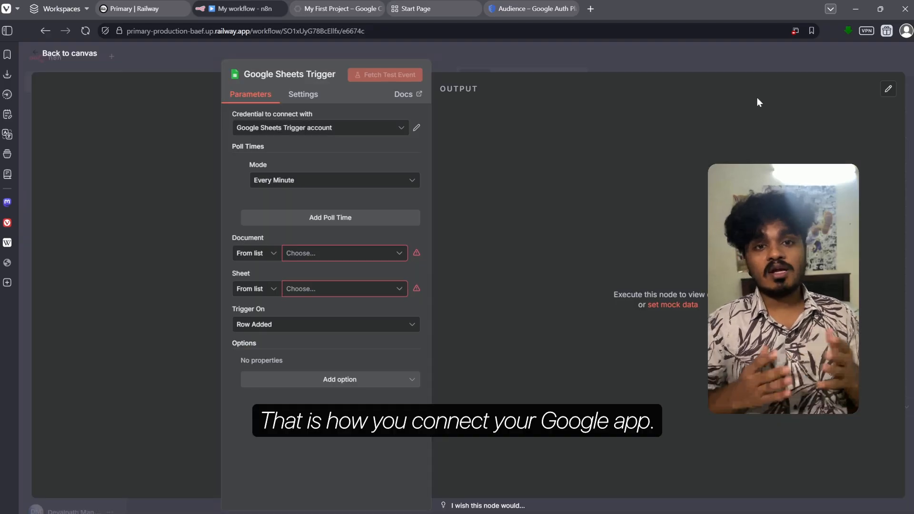